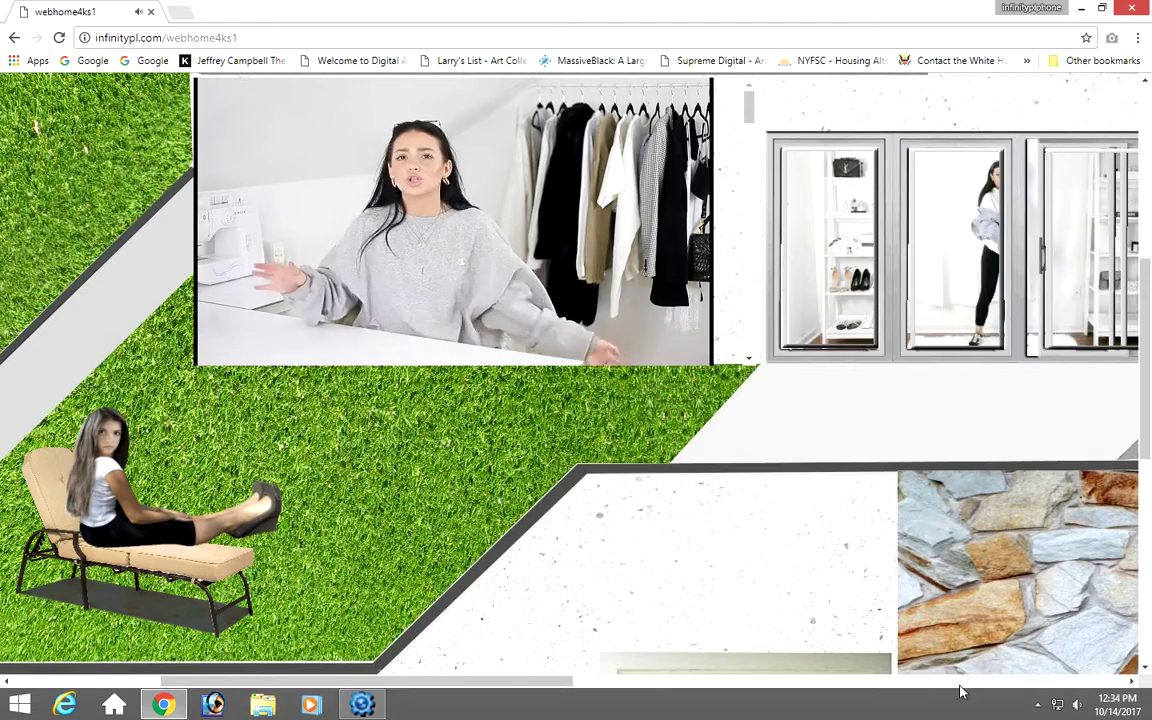
{"action": "left_click_drag", "start_coordinate": [1148, 338], "coordinate": [1149, 530]}
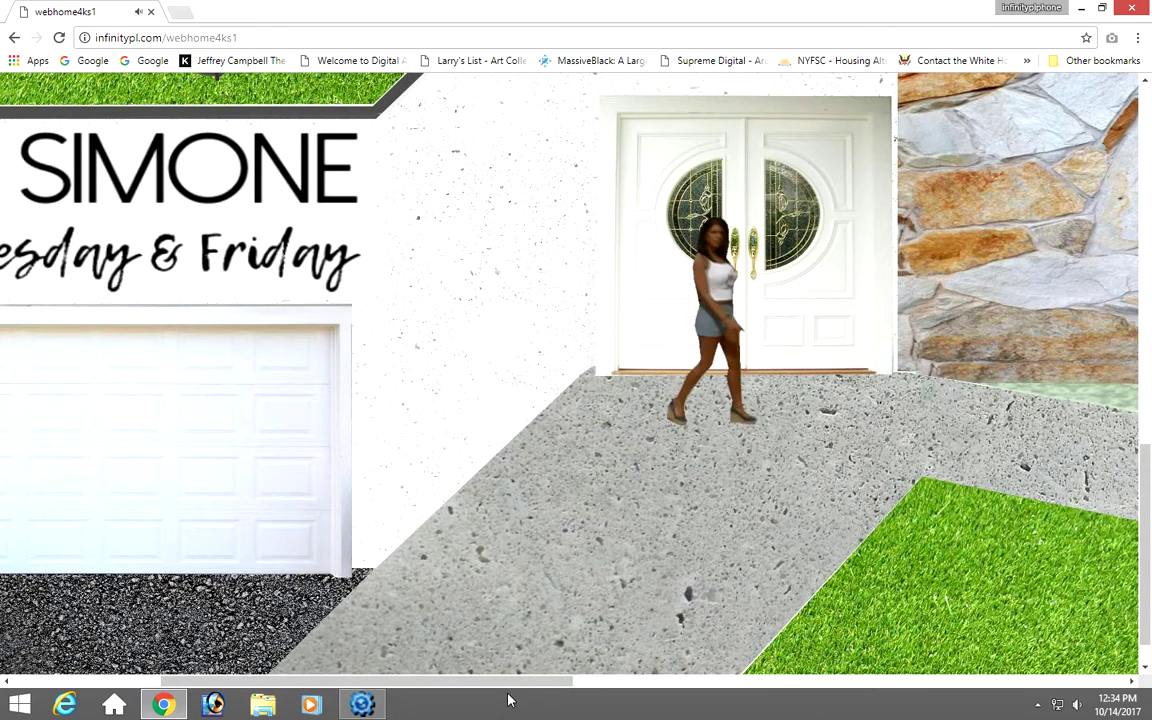
{"action": "mouse_move", "coordinate": [514, 687]}
{"action": "left_mouse_down"}
{"action": "mouse_move", "coordinate": [372, 708]}
{"action": "mouse_move", "coordinate": [826, 716]}
{"action": "mouse_move", "coordinate": [933, 706]}
{"action": "left_mouse_up"}
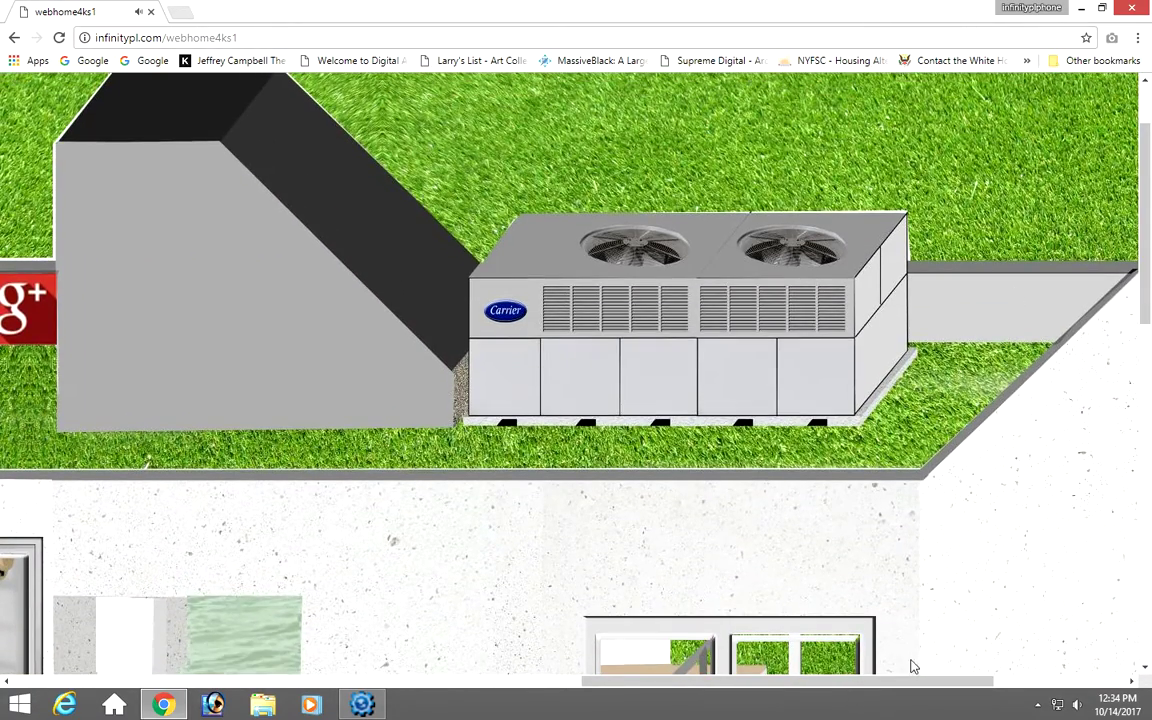
{"action": "mouse_move", "coordinate": [908, 690]}
{"action": "left_mouse_down"}
{"action": "mouse_move", "coordinate": [643, 703]}
{"action": "mouse_move", "coordinate": [489, 694]}
{"action": "left_mouse_up"}
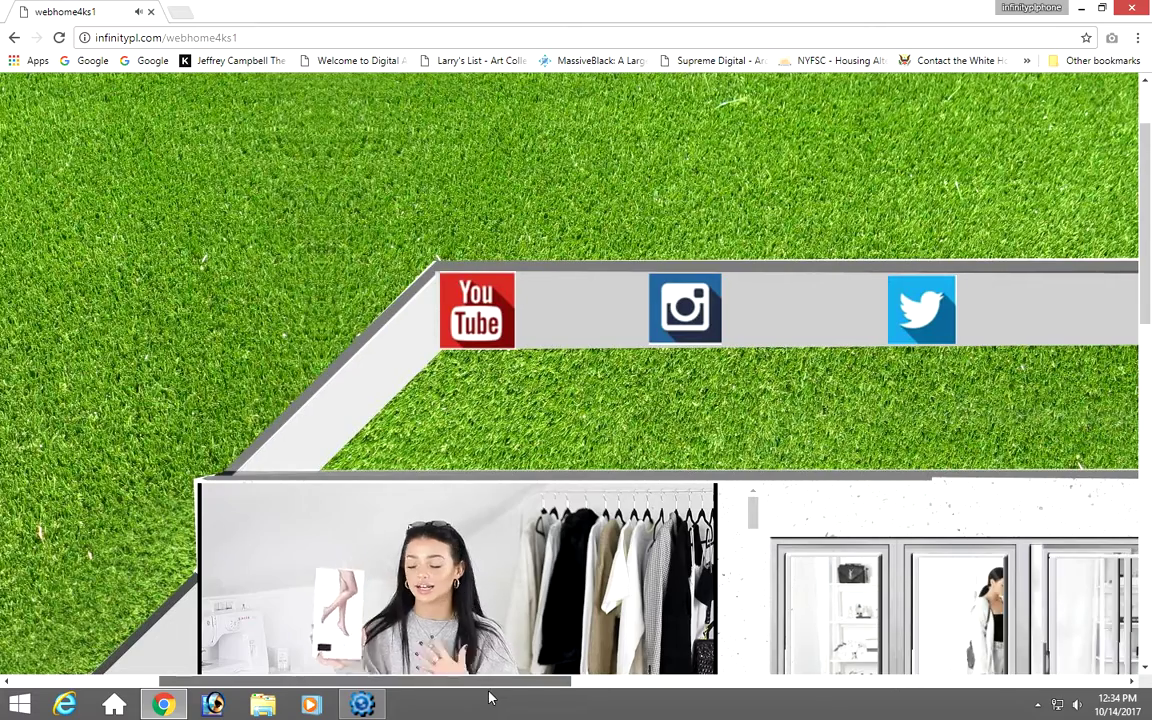
{"action": "left_click_drag", "start_coordinate": [1147, 243], "coordinate": [1146, 366]}
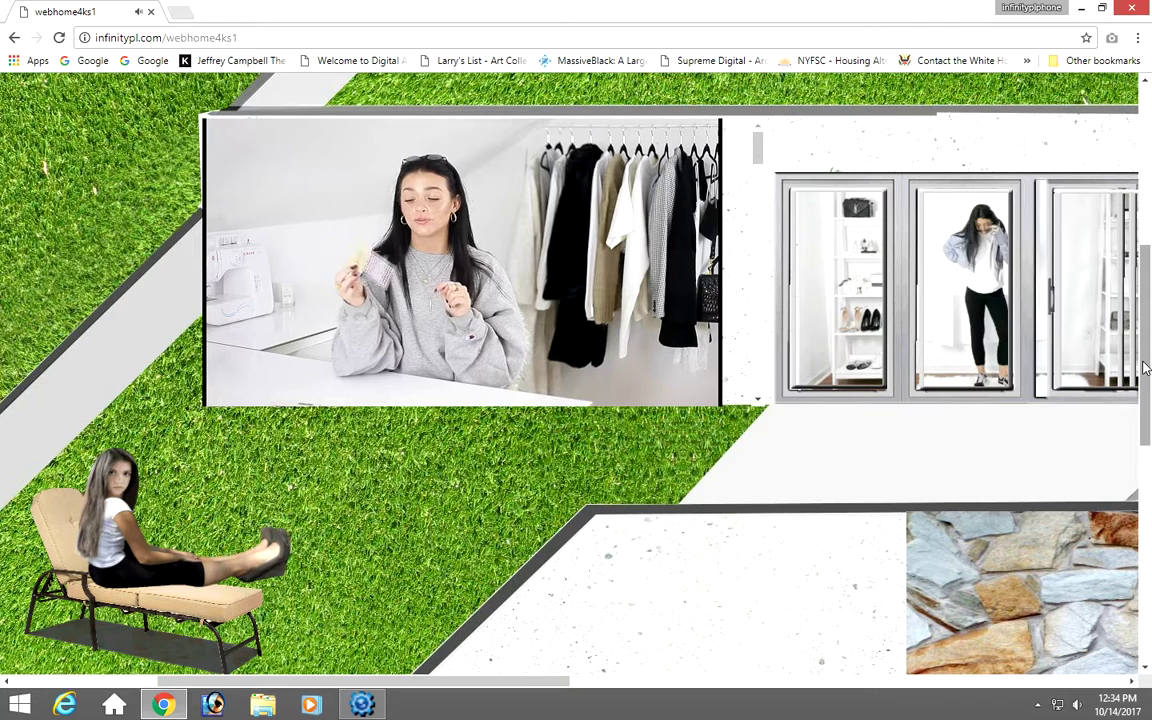
Step: Zoom the infinitypl.com page from 100% down to 33% using Chrome's menu zoom control
{"action": "left_click", "coordinate": [1137, 37]}
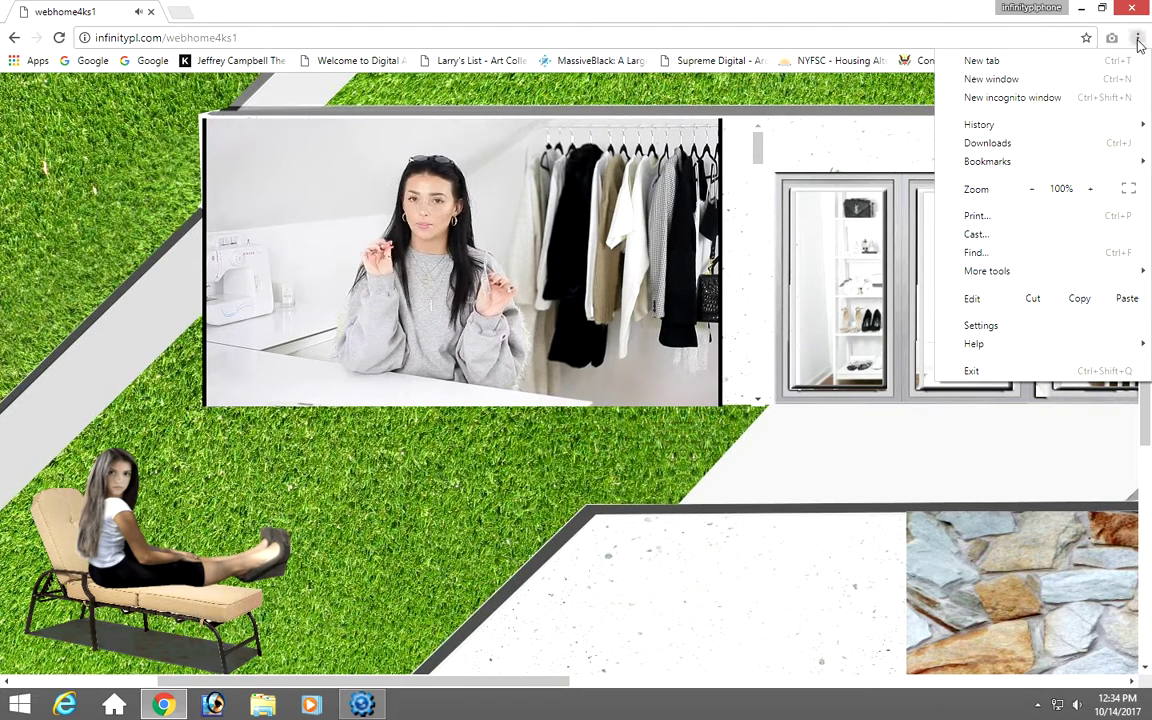
{"action": "left_click", "coordinate": [1031, 189]}
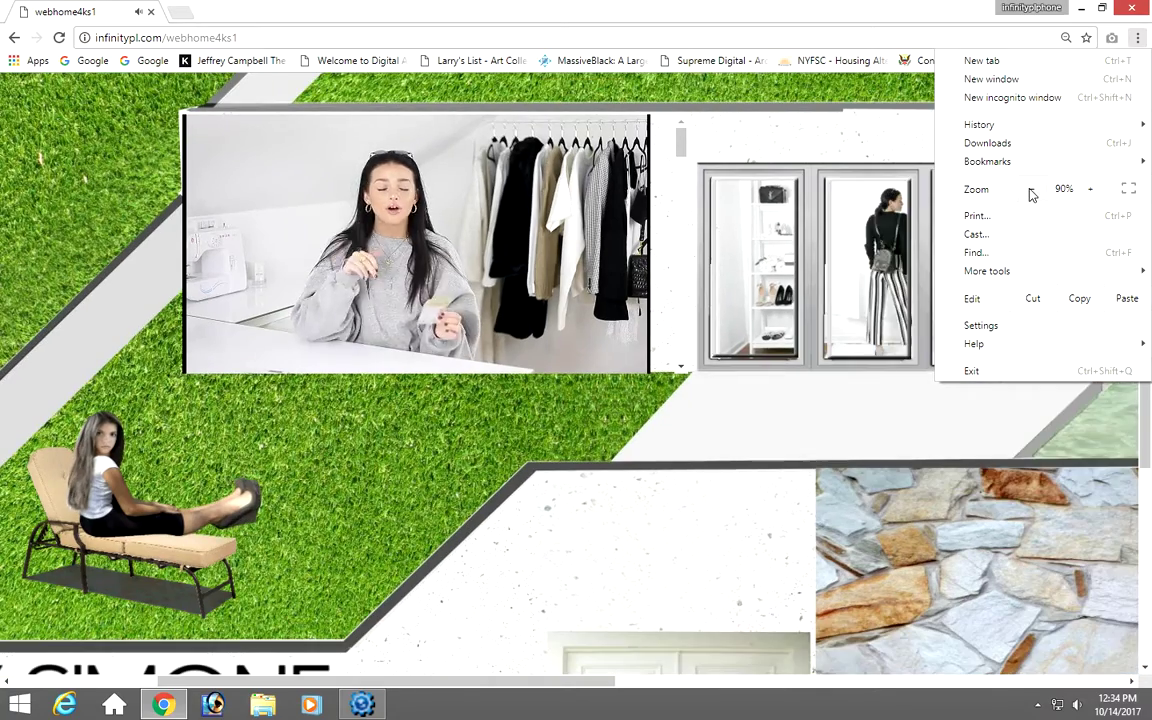
{"action": "left_click", "coordinate": [1031, 189]}
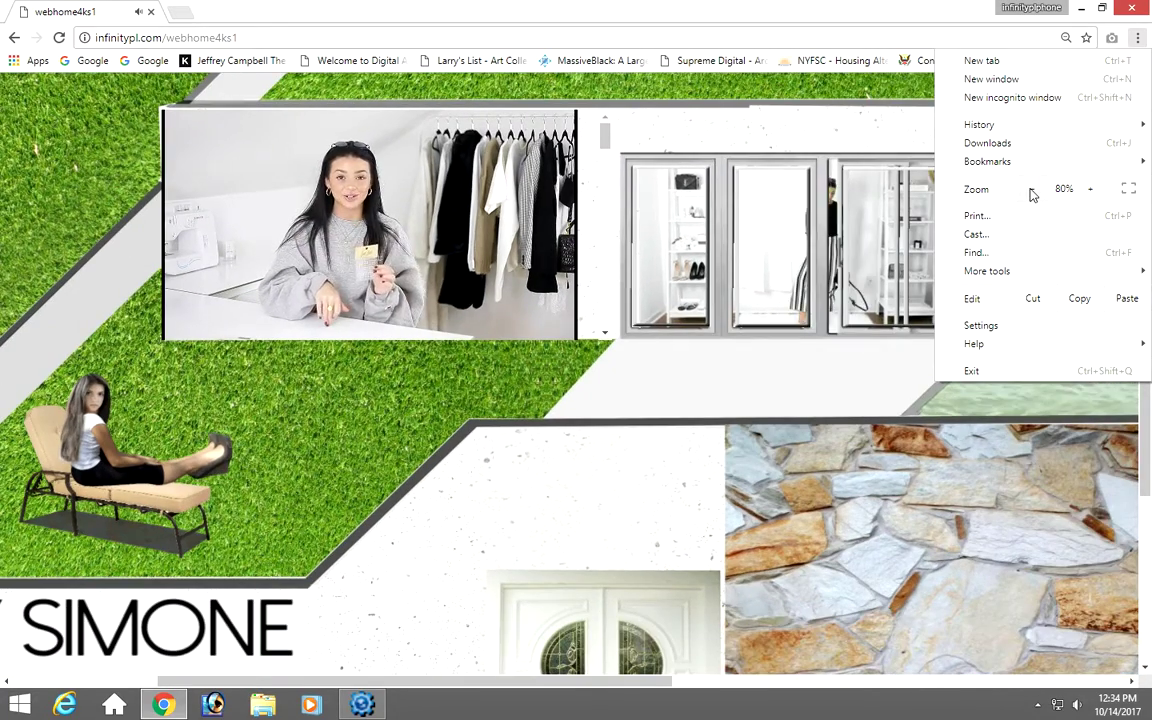
{"action": "left_click", "coordinate": [1031, 189]}
{"action": "left_click", "coordinate": [1031, 189]}
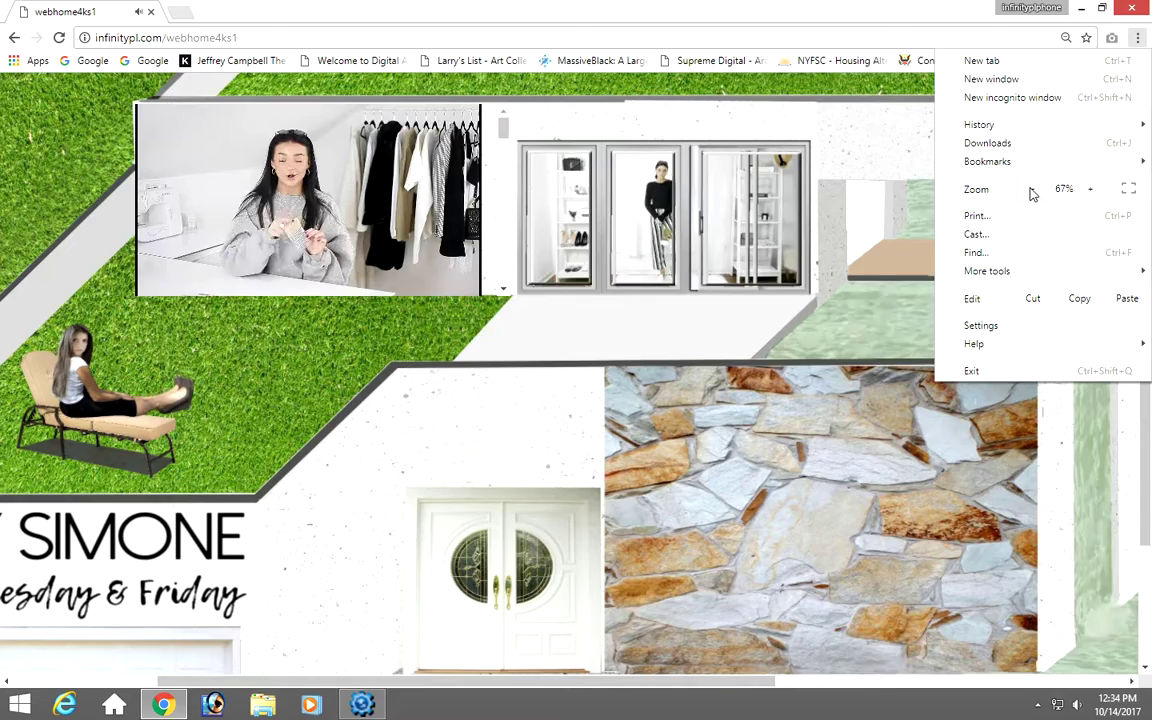
{"action": "left_click", "coordinate": [1031, 189]}
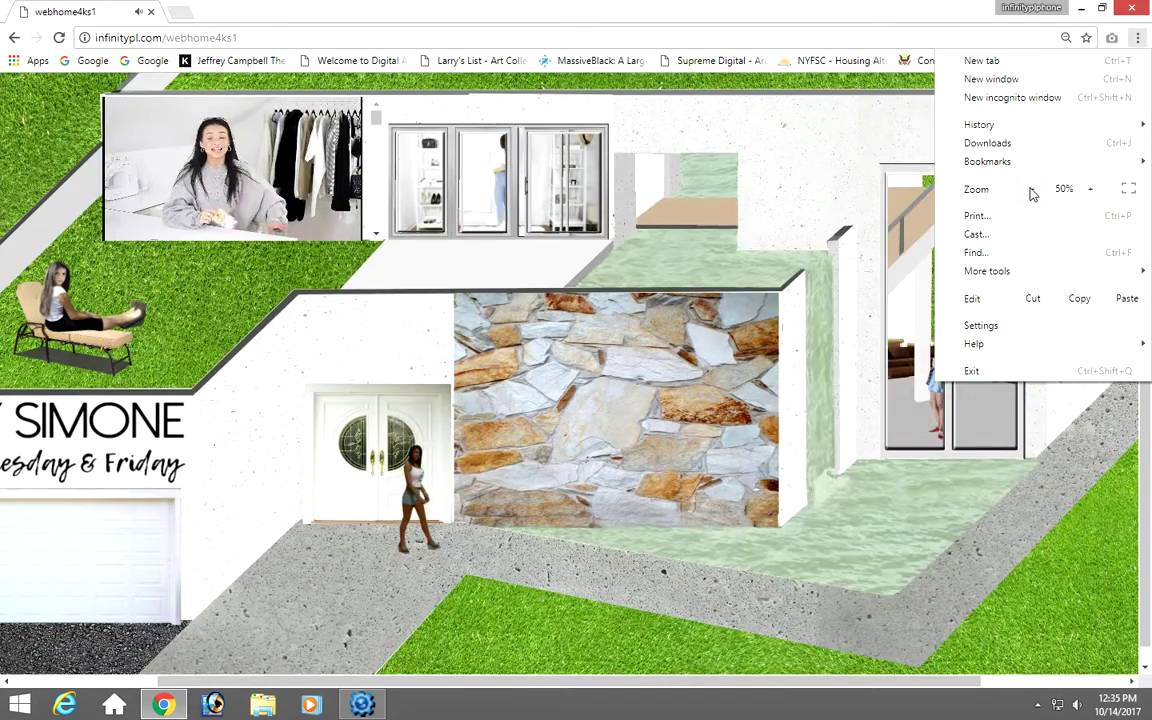
{"action": "left_click", "coordinate": [1032, 190]}
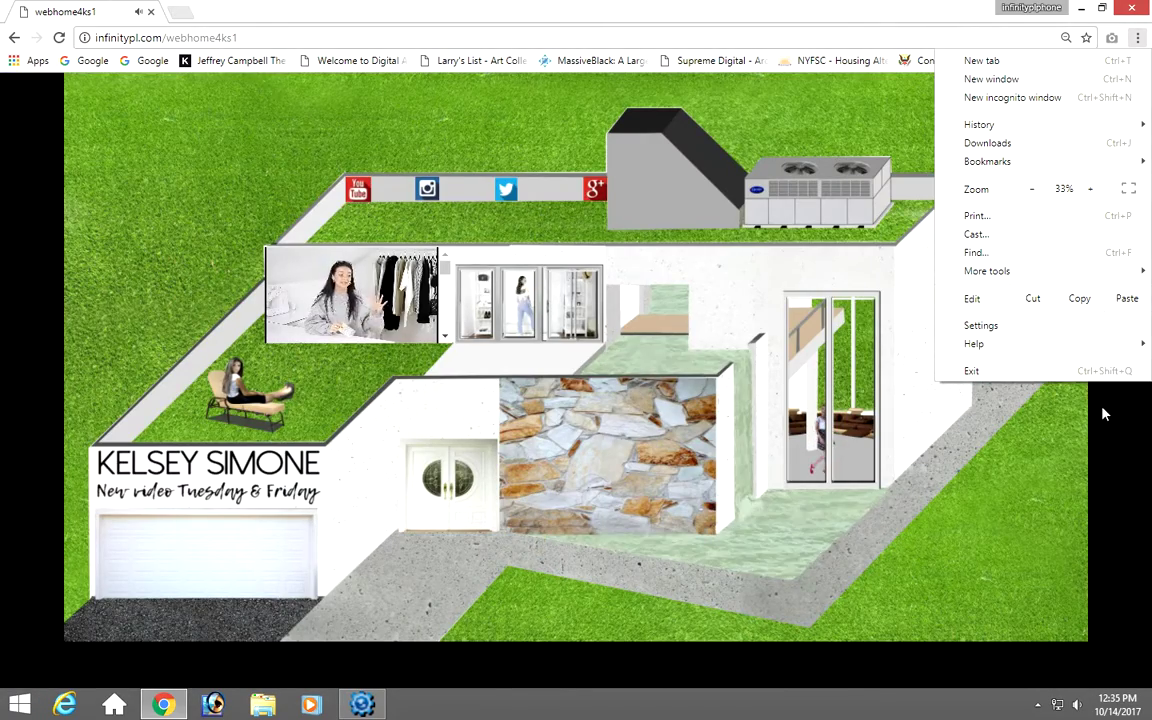
{"action": "left_click", "coordinate": [1106, 418]}
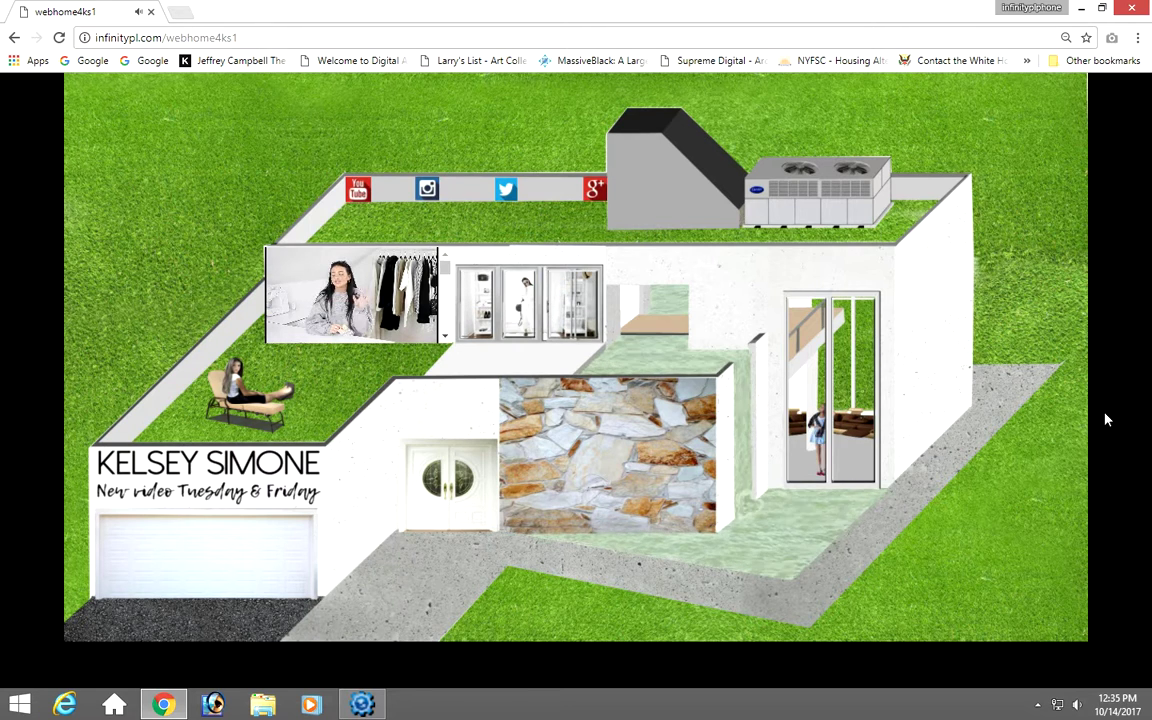